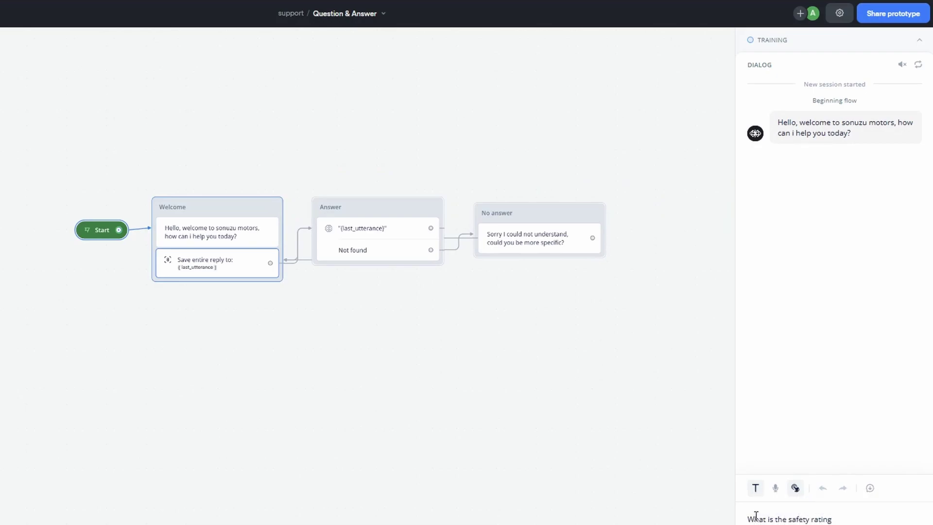
Step: Send the safety rating question to the agent in the run panel
key(Return)
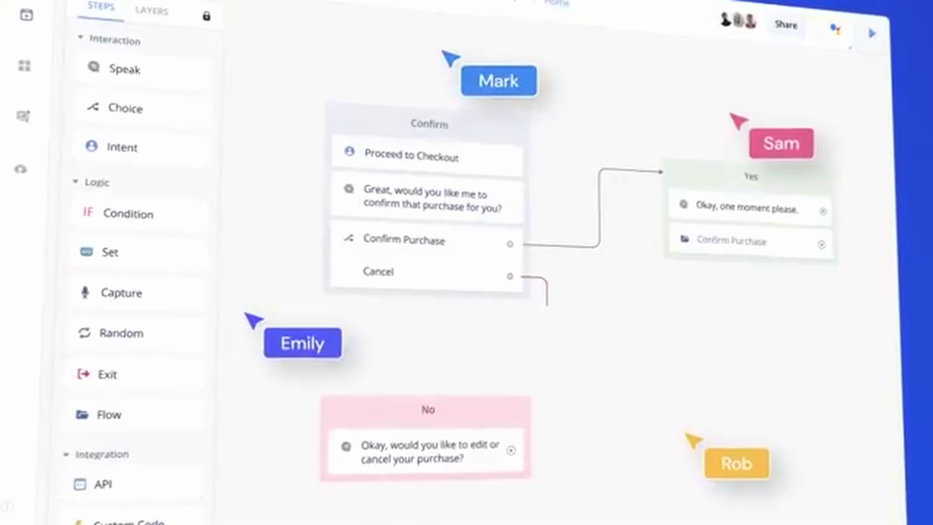
text(voiceflow.com)
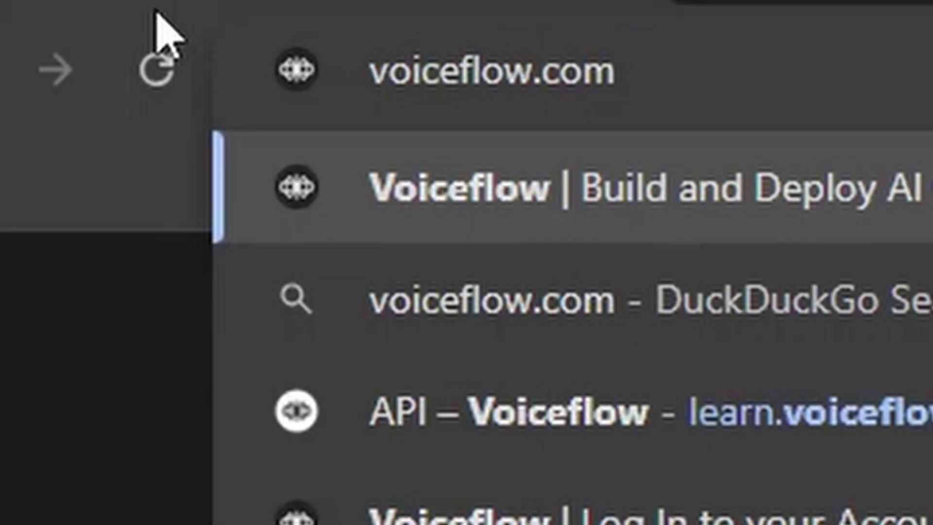
Step: Load voiceflow.com and create a new agent named 'support', continuing to the webpage import
key(Return)
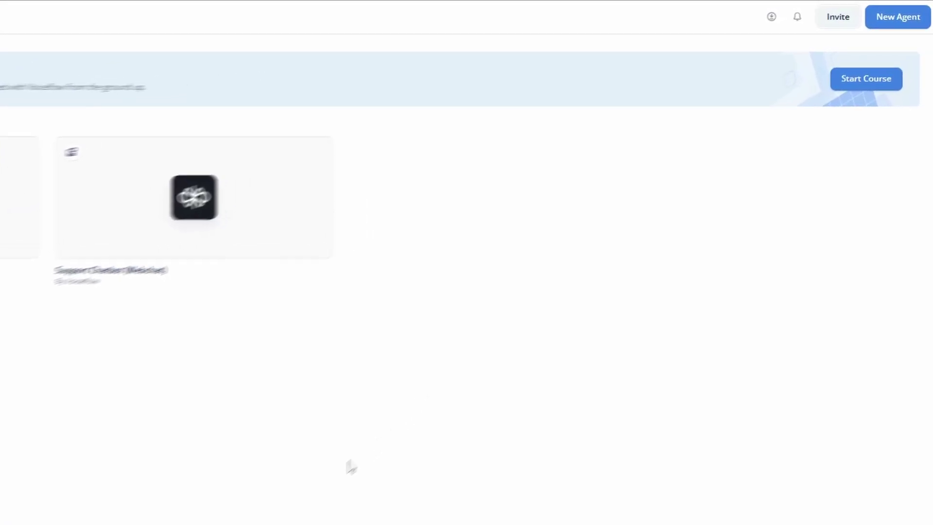
click(875, 29)
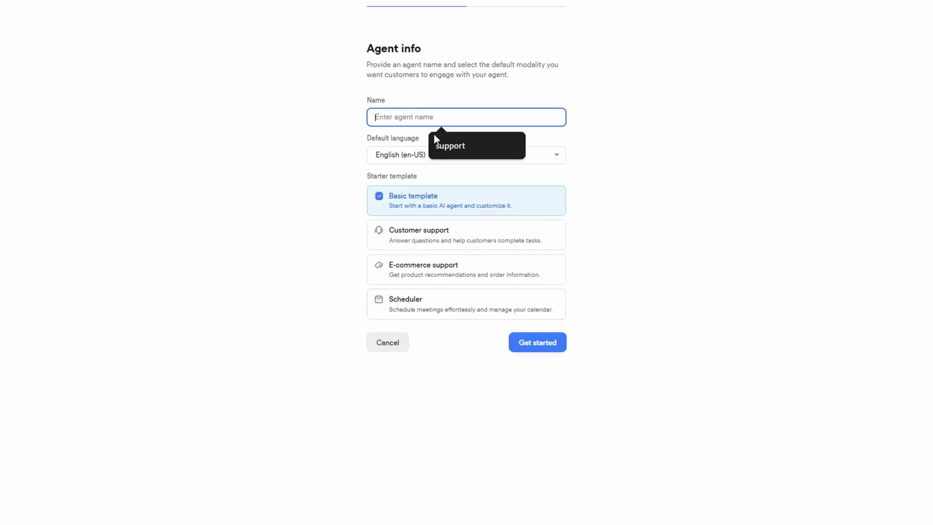
click(512, 149)
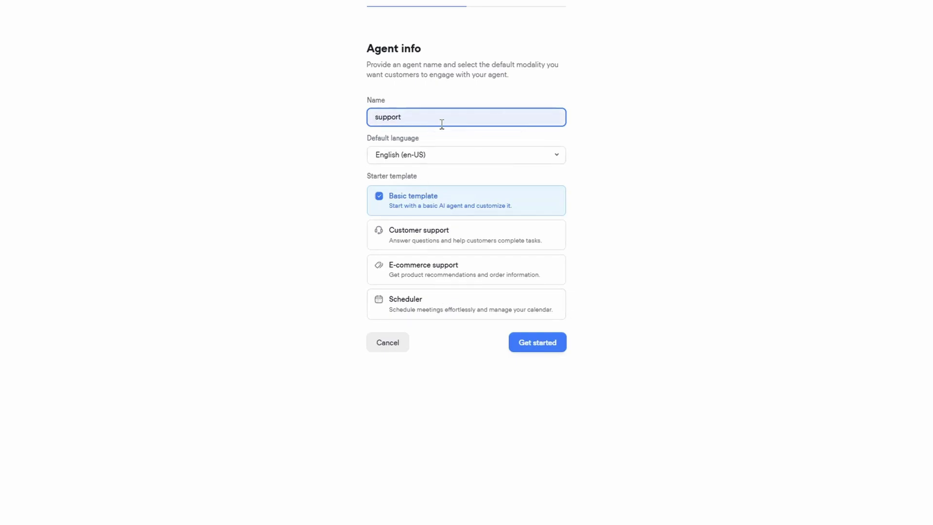
key(Return)
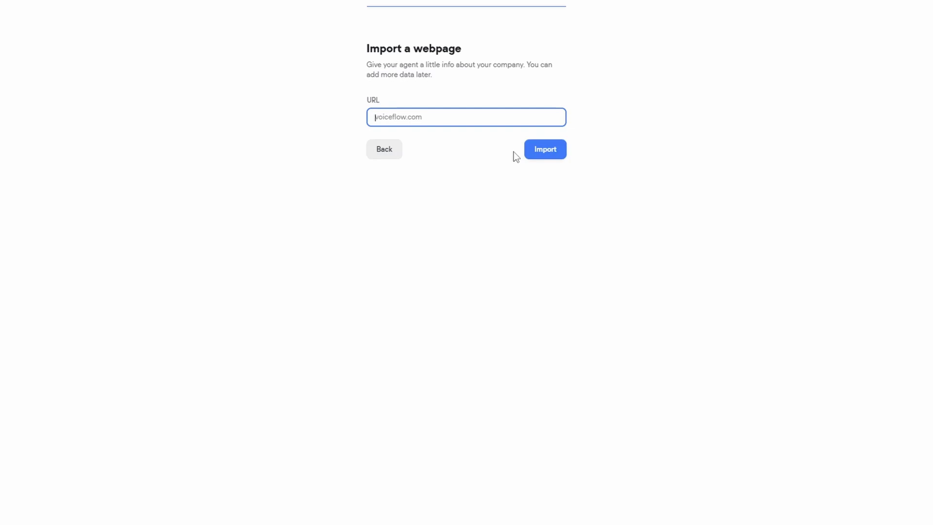
Step: Import the webpage to create the agent, then delete the voiceflow.com data source
click(540, 156)
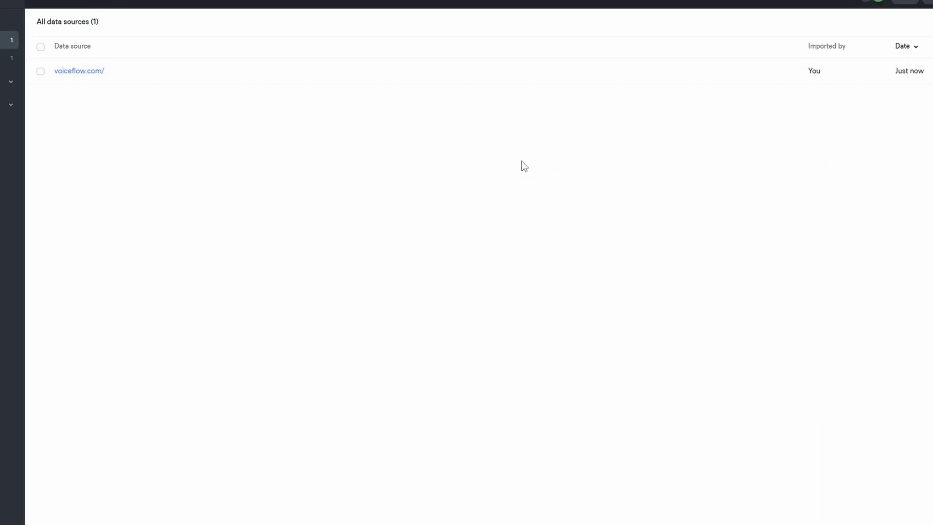
click(40, 70)
click(279, 22)
click(500, 86)
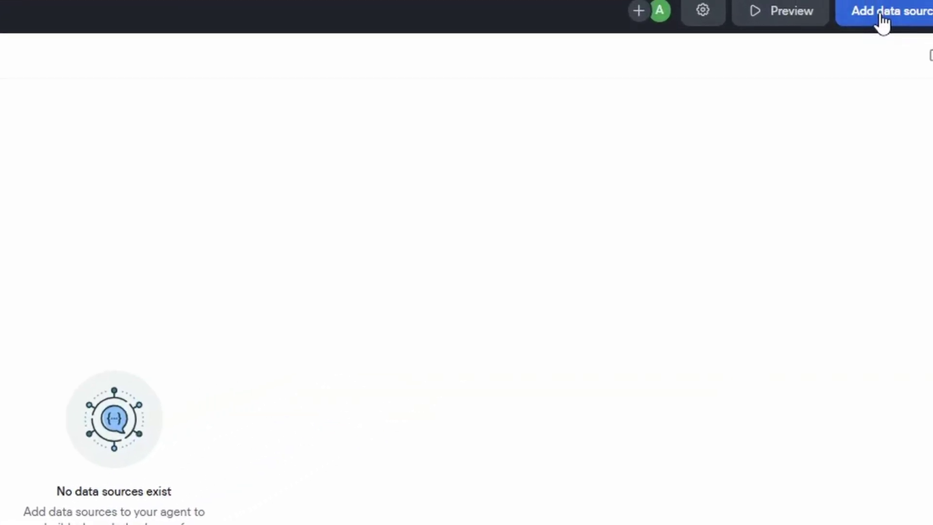
Step: Upload support.txt as a file data source into the knowledge base
click(855, 33)
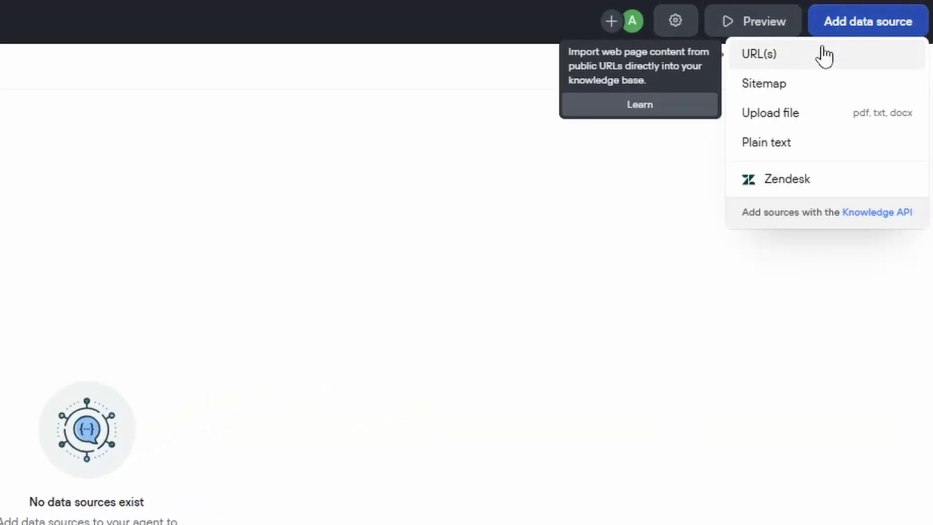
click(771, 116)
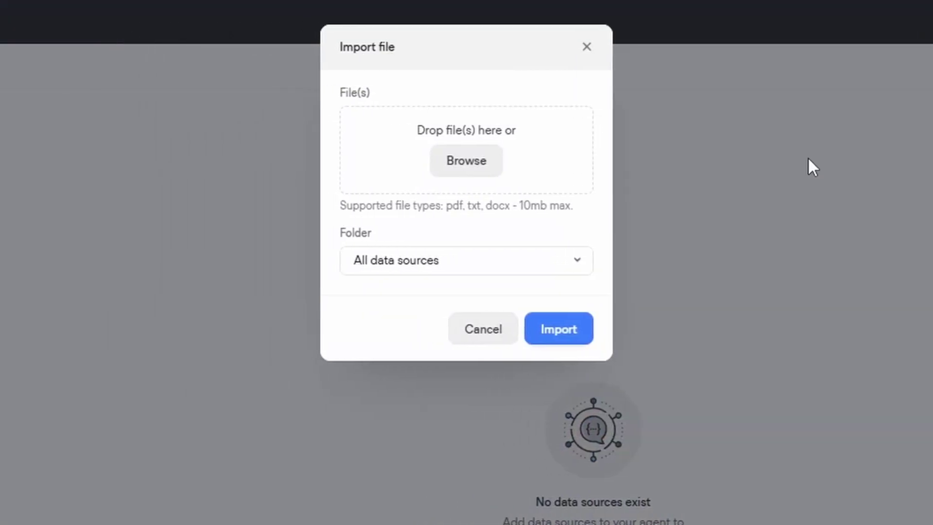
click(561, 329)
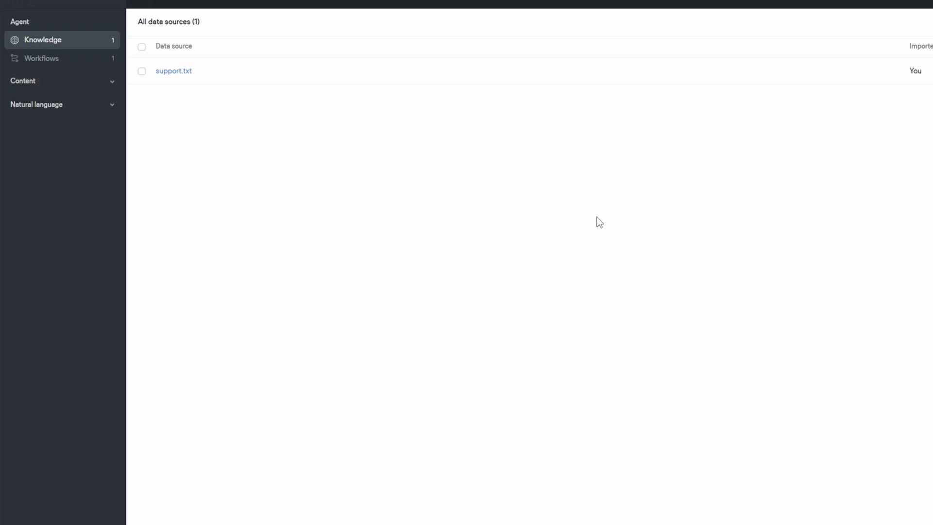
click(50, 63)
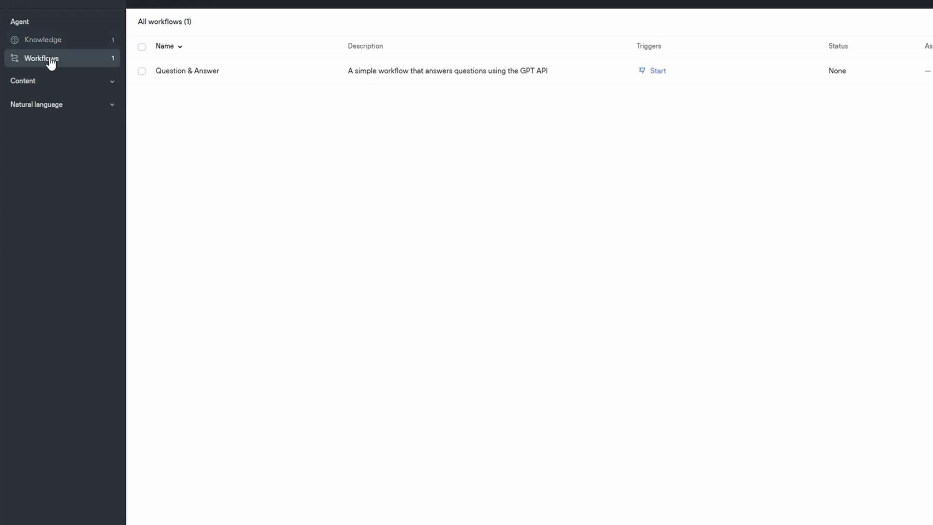
Step: In the Question & Answer workflow, add a Message block after Start and name it Welcome
click(178, 75)
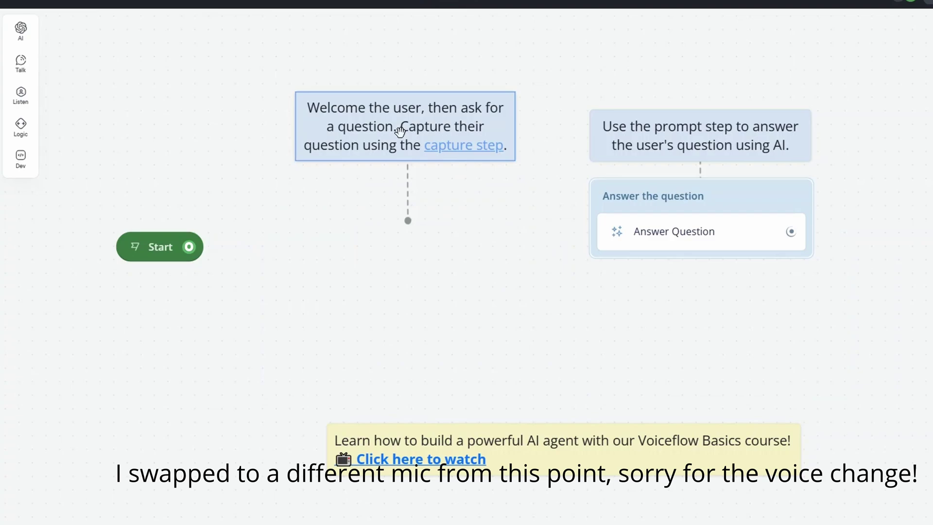
drag(189, 246, 260, 231)
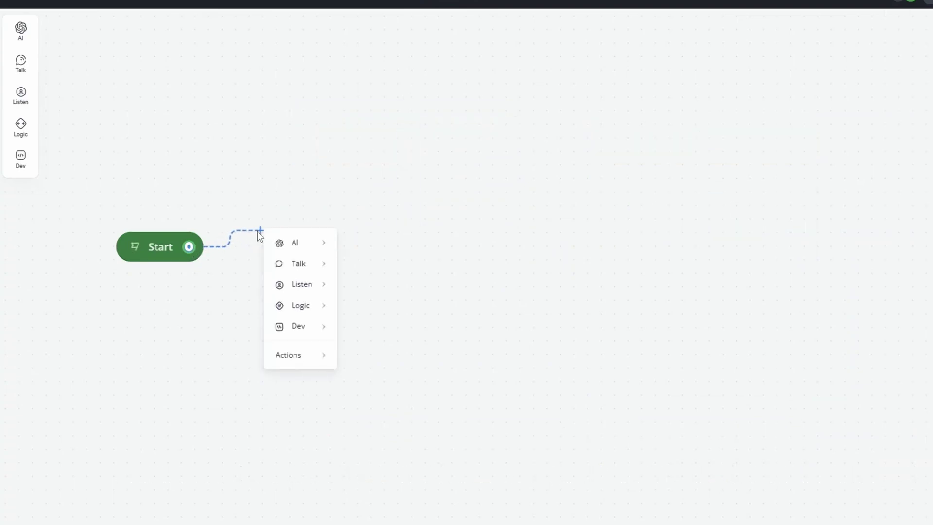
mouse_move(298, 263)
click(367, 268)
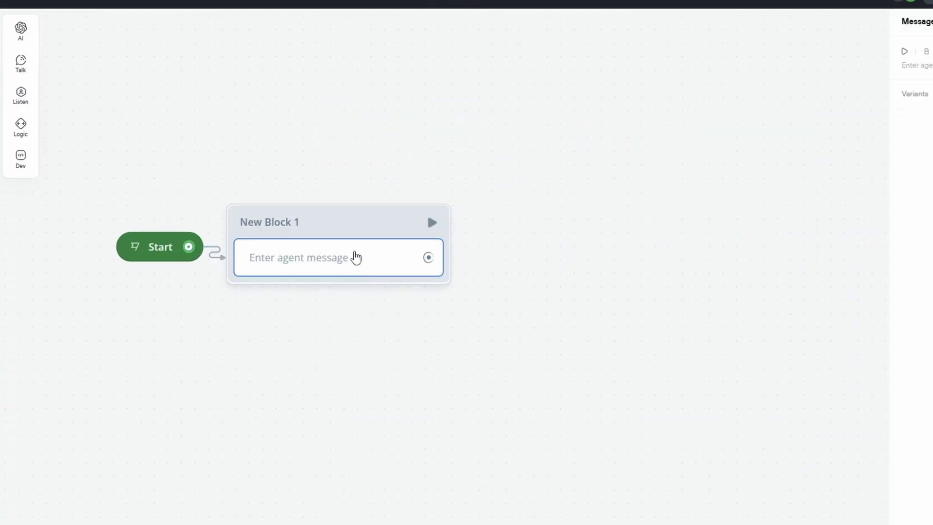
mouse_move(342, 220)
mouse_down()
mouse_move(345, 204)
mouse_move(410, 395)
mouse_move(566, 321)
mouse_move(383, 457)
mouse_move(329, 217)
mouse_up()
double_click(292, 207)
text(W)
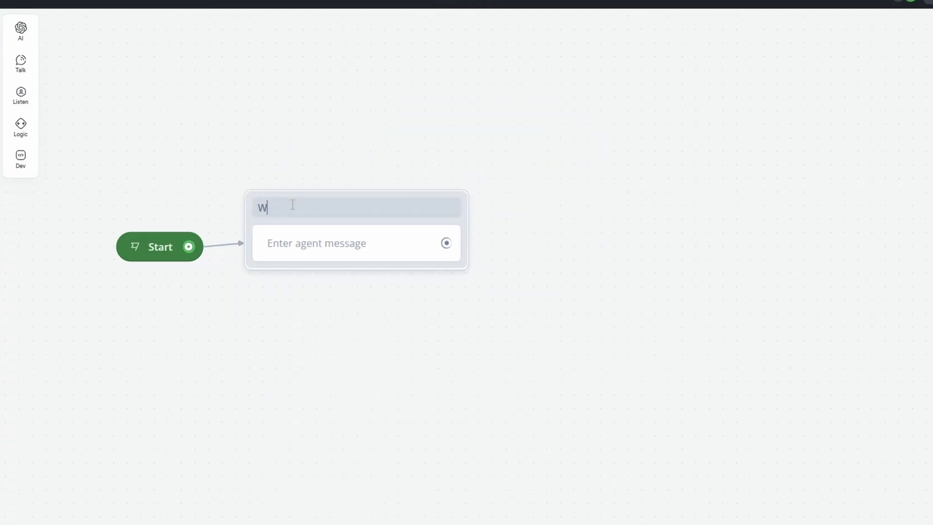
text(elcome)
click(338, 244)
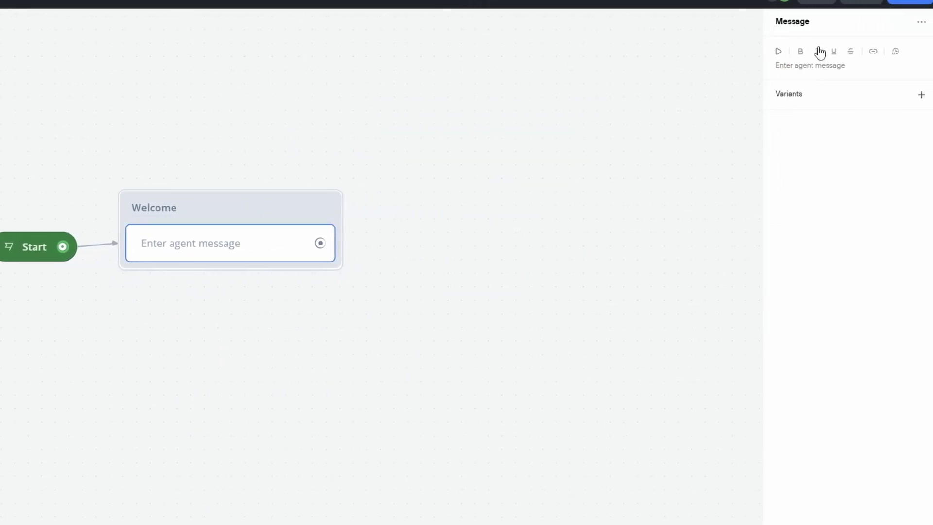
Step: Write the greeting 'Hello, welcome to sonuzu motors, how can i help you today?'
click(818, 64)
text(Hello, welcome to sonuzu motors, ho)
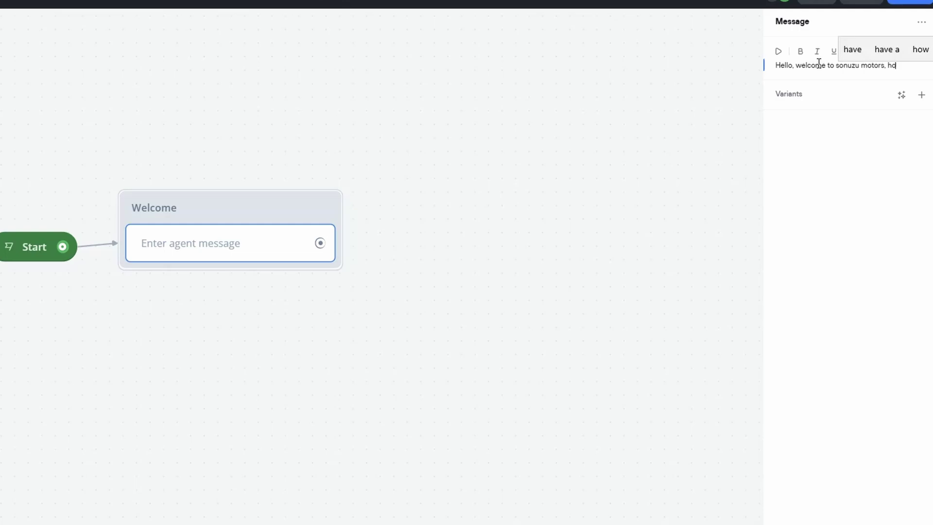
text(w can i help you today?)
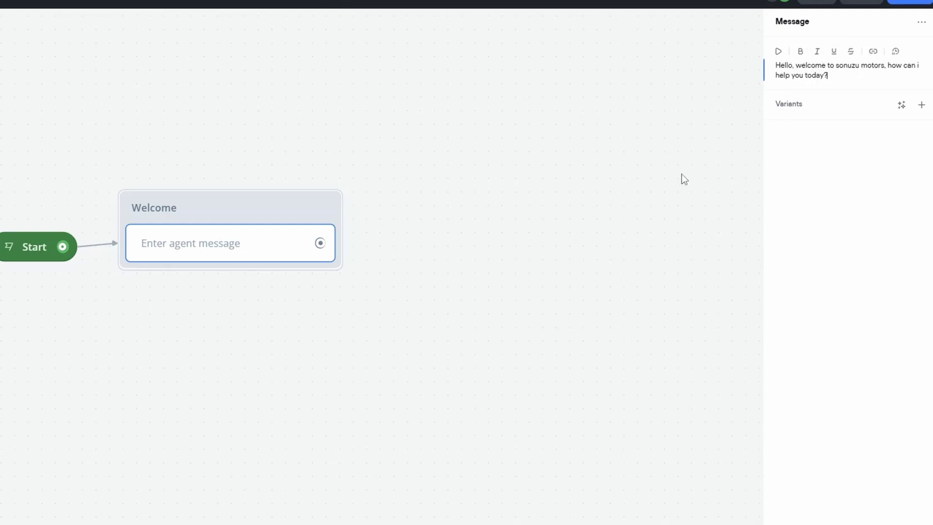
click(631, 200)
mouse_move(21, 96)
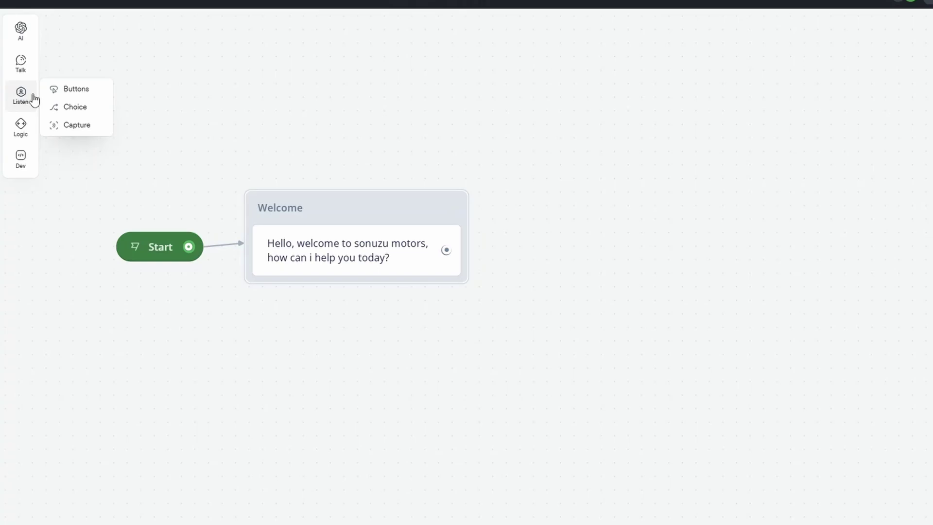
Step: Add a Capture step to Welcome storing the entire user reply, and start a connection to a new step
drag(68, 123, 333, 284)
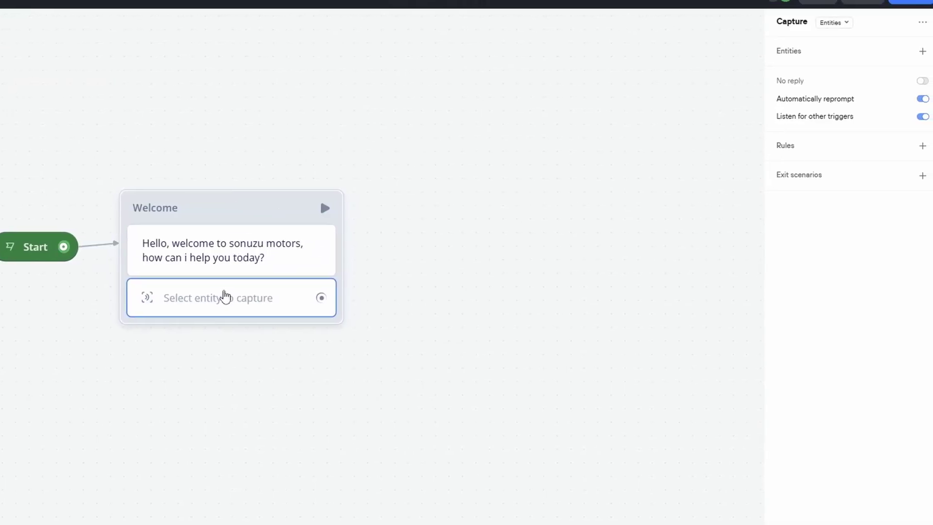
click(836, 26)
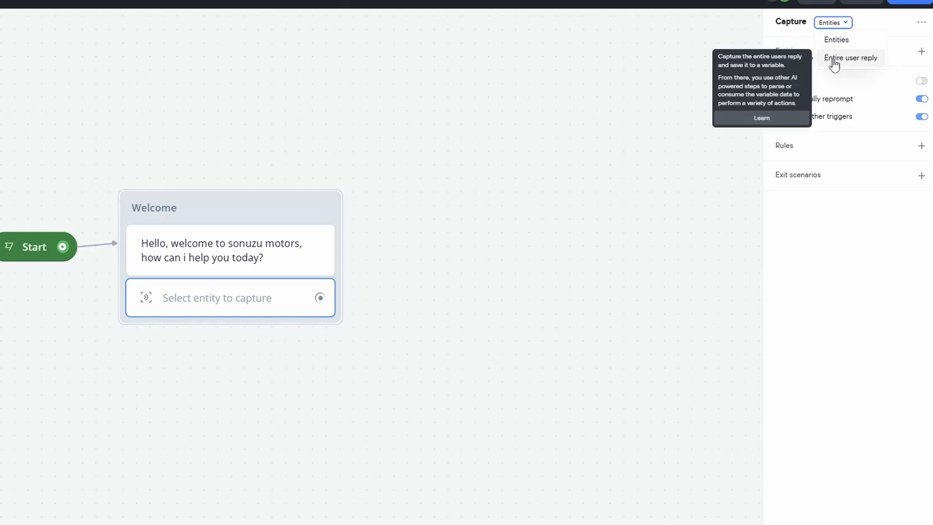
click(834, 62)
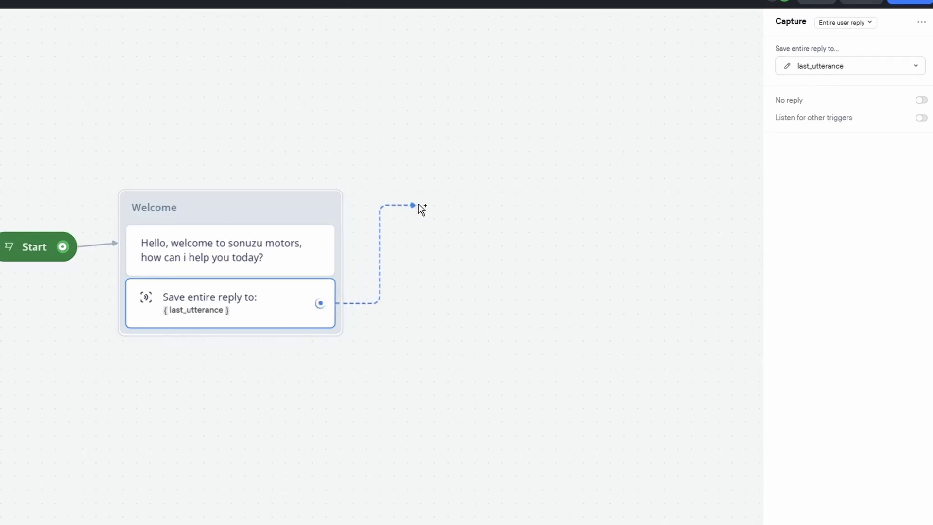
drag(359, 286, 426, 198)
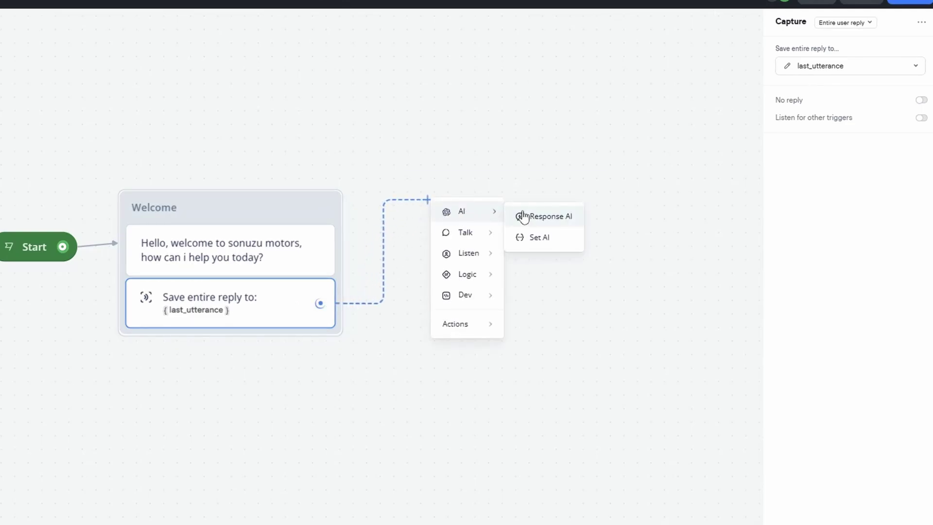
Step: Add an Answer block that responds from the knowledge base using last_utterance as the question
click(520, 216)
drag(517, 205, 515, 213)
double_click(515, 213)
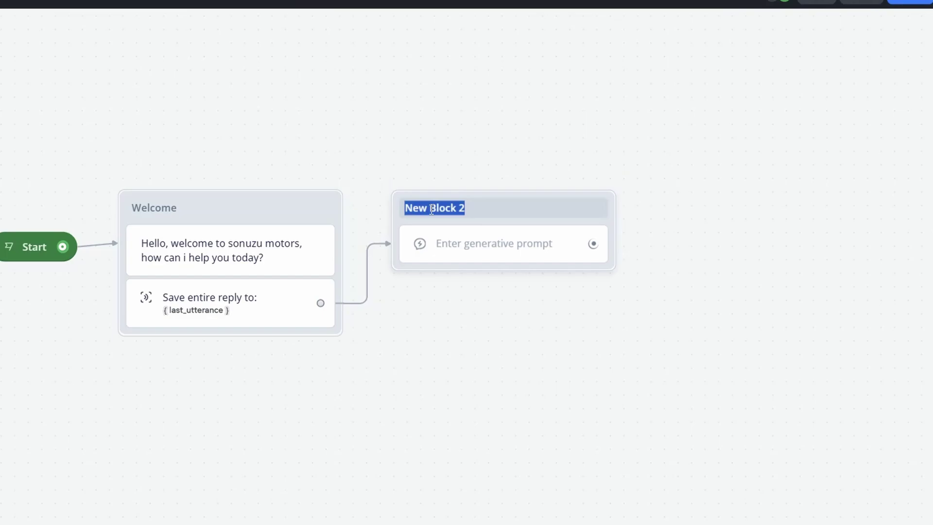
text(Answer)
click(470, 257)
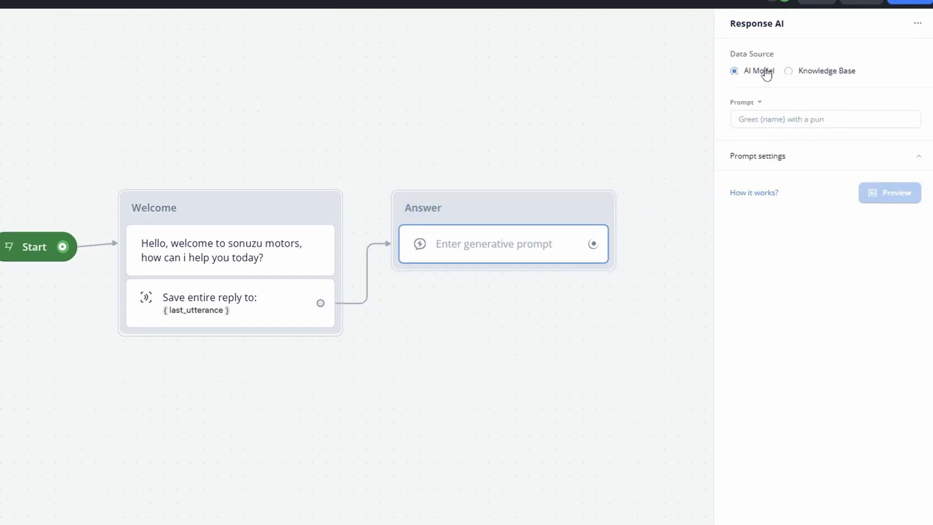
click(798, 73)
click(805, 123)
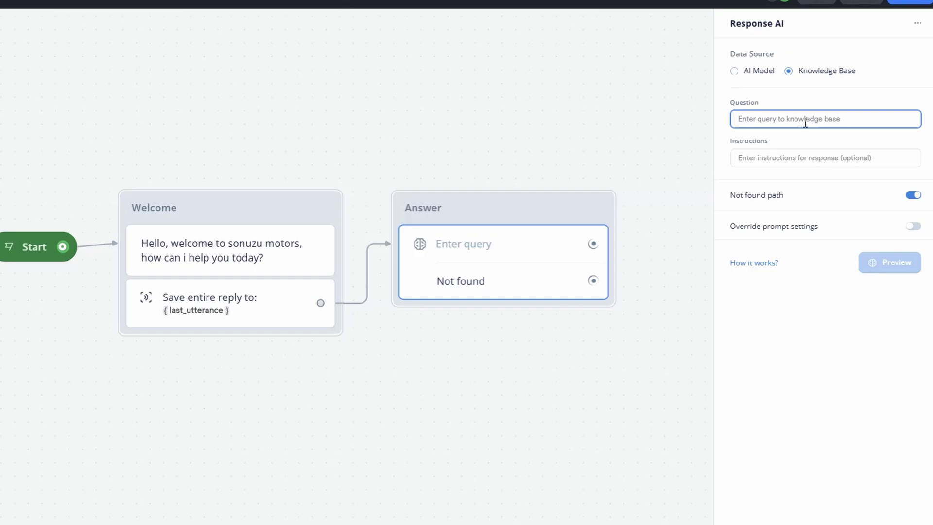
text({)
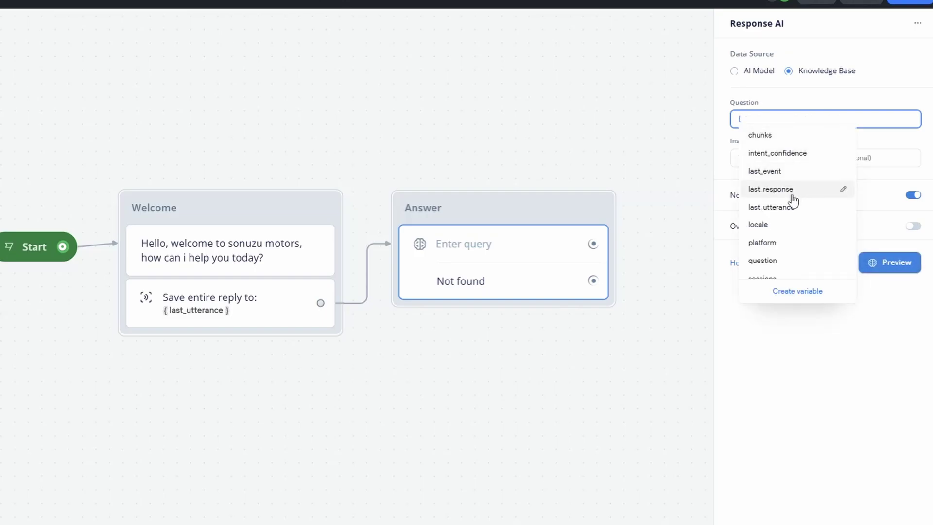
click(788, 207)
Step: Write customer-support instructions and preview the answer to 'What is the price of the dt9'
click(784, 162)
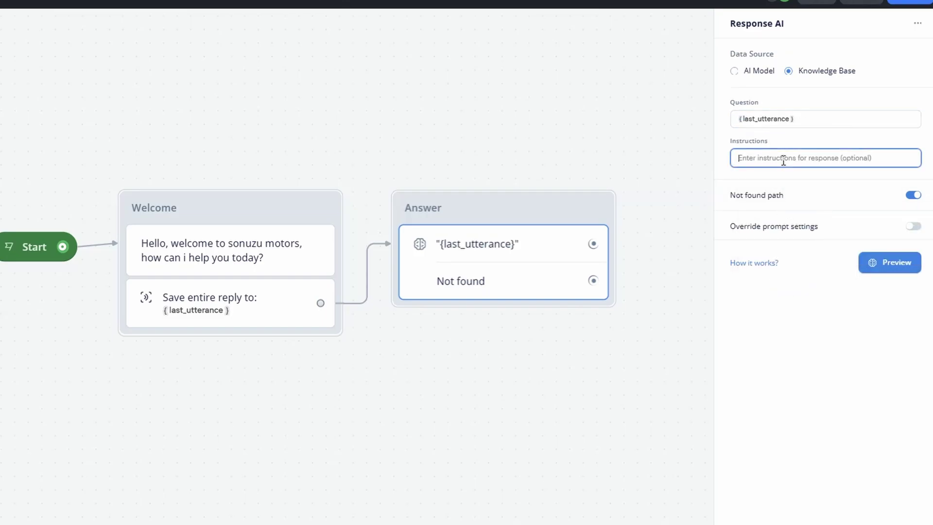
text(You are a customer suport rep for sonuzu motors, you ar)
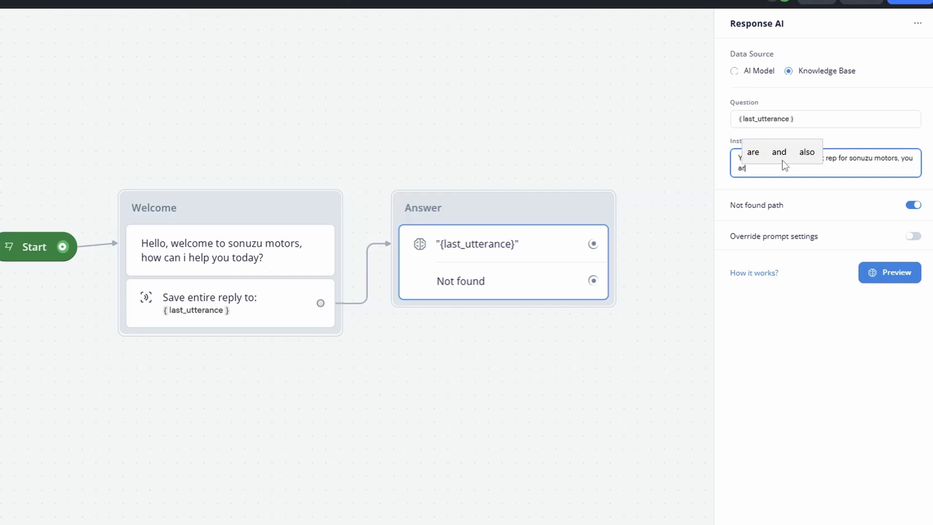
text(e provided with the details of a model named DT-9, you)
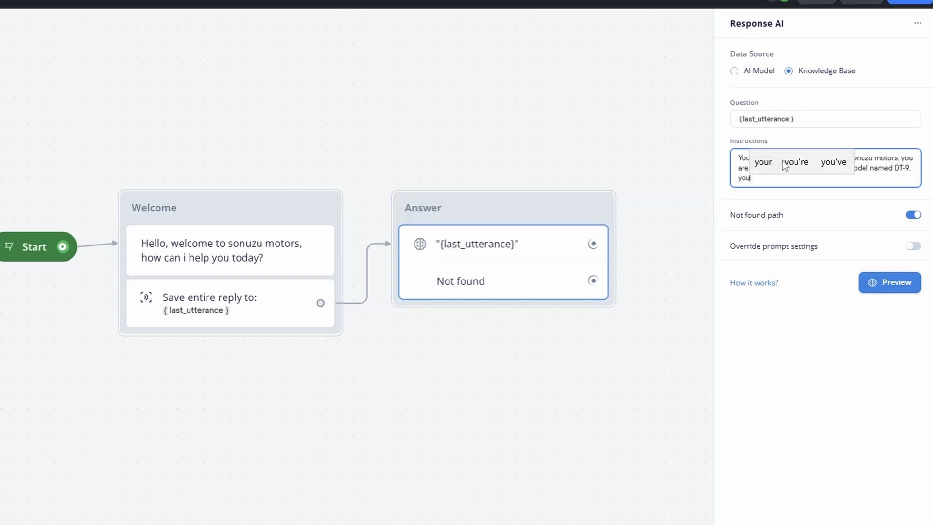
text( must answer the questions referring to the text file)
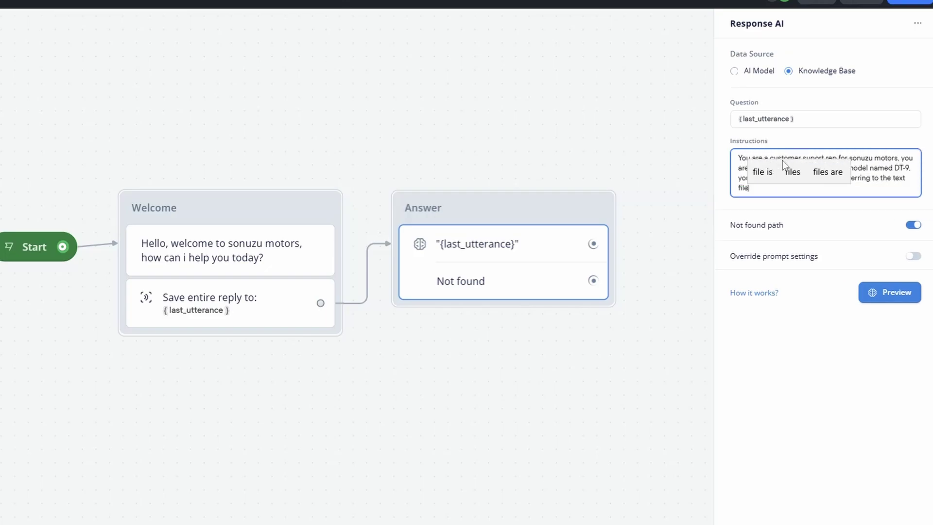
click(772, 327)
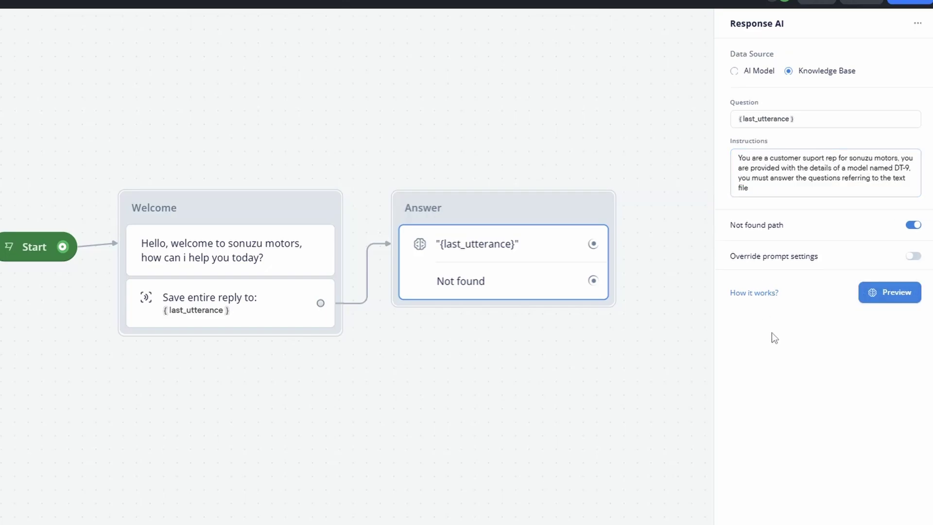
click(869, 294)
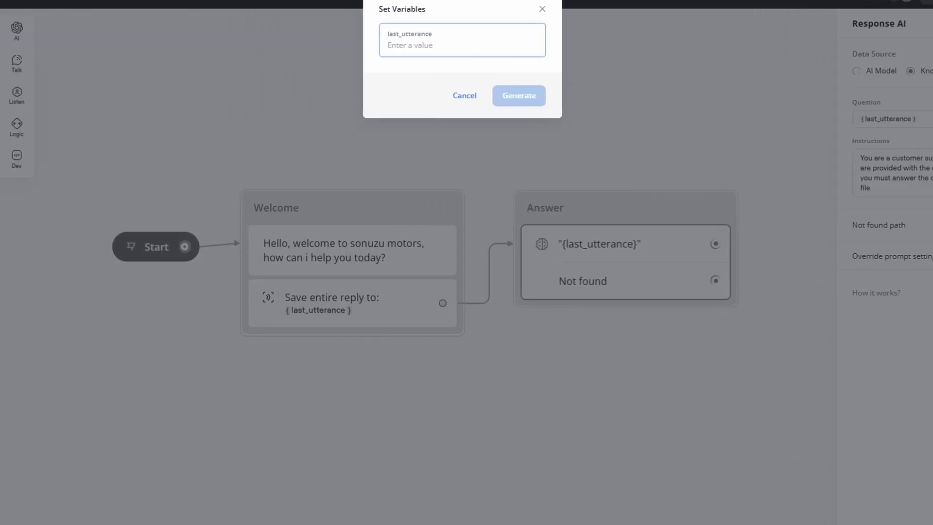
key(alt+Tab)
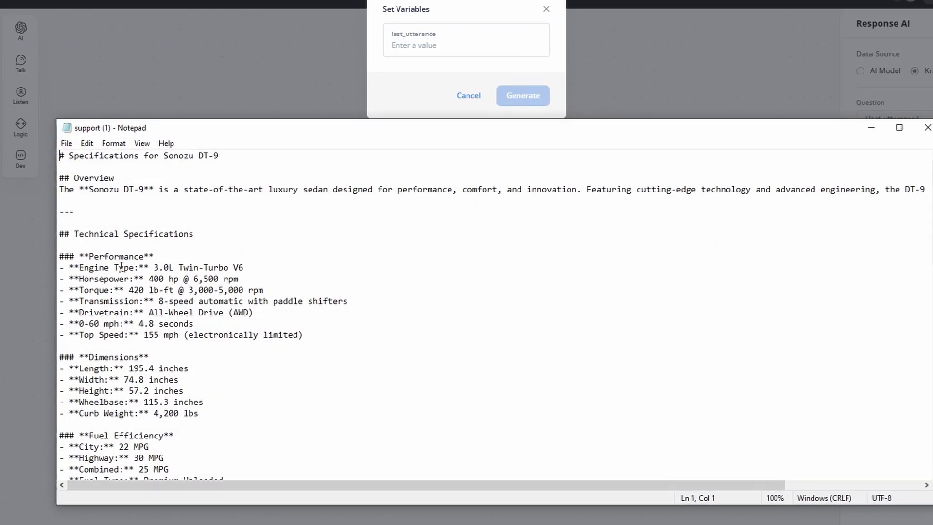
scroll(201, 298, down, 5)
scroll(225, 327, down, 4)
scroll(219, 339, down, 5)
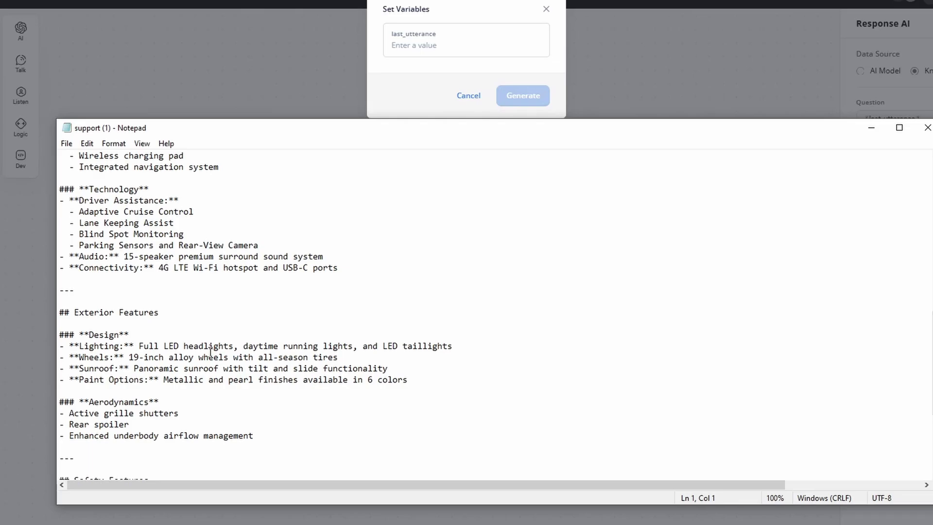
scroll(212, 349, down, 3)
scroll(202, 354, down, 2)
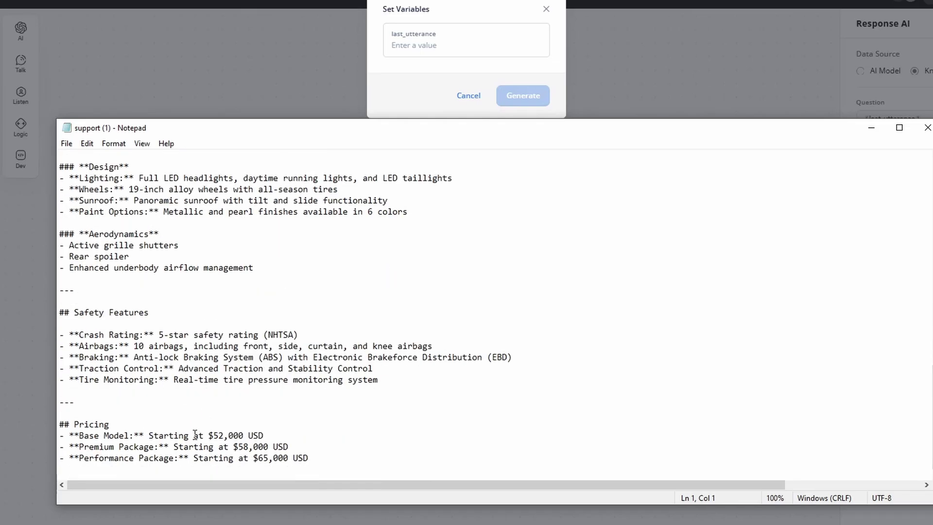
click(435, 45)
text(What is the)
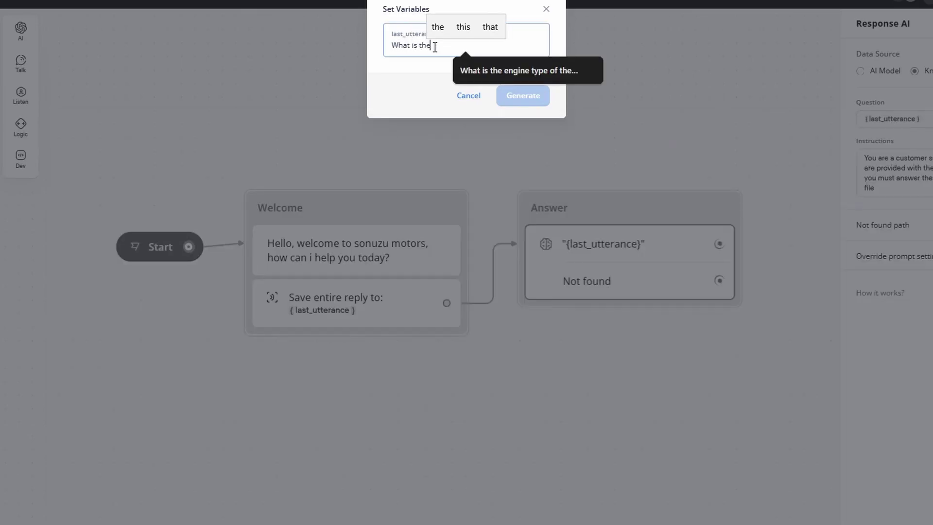
text( price of the dt9)
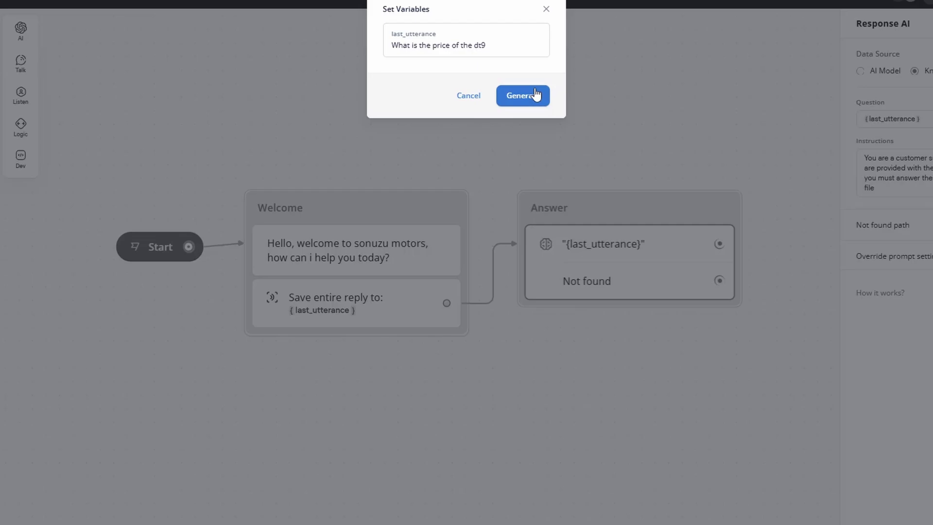
click(535, 95)
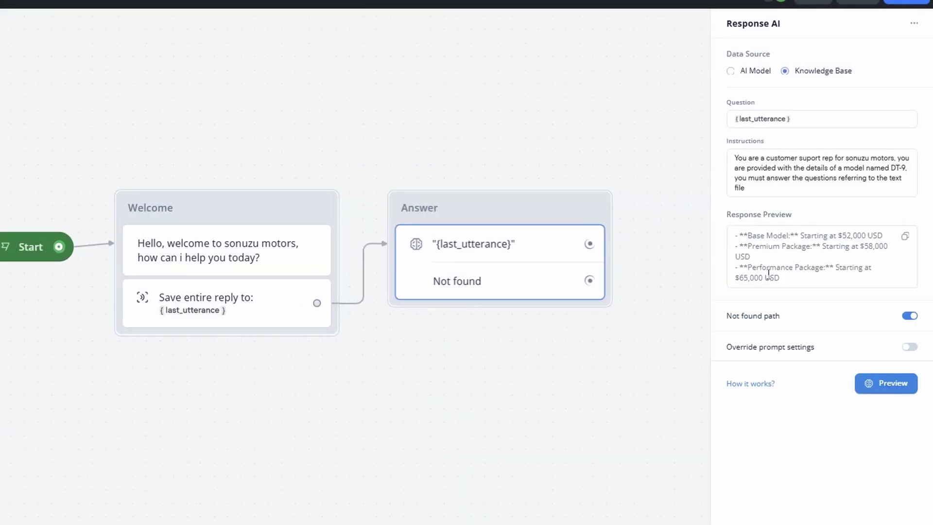
Step: Extend the instructions to ask for human, conversational replies offering more help, and preview the friendlier price answer
click(751, 192)
key(Return)
key(Return)
text(But act as if you are a human and keep the conversati)
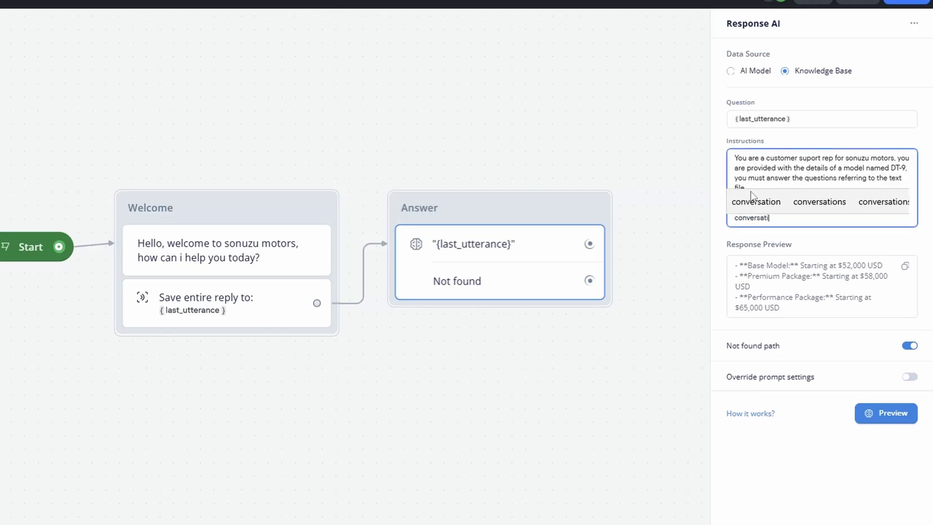
text(onal and human-like, ask if the user needs anything else )
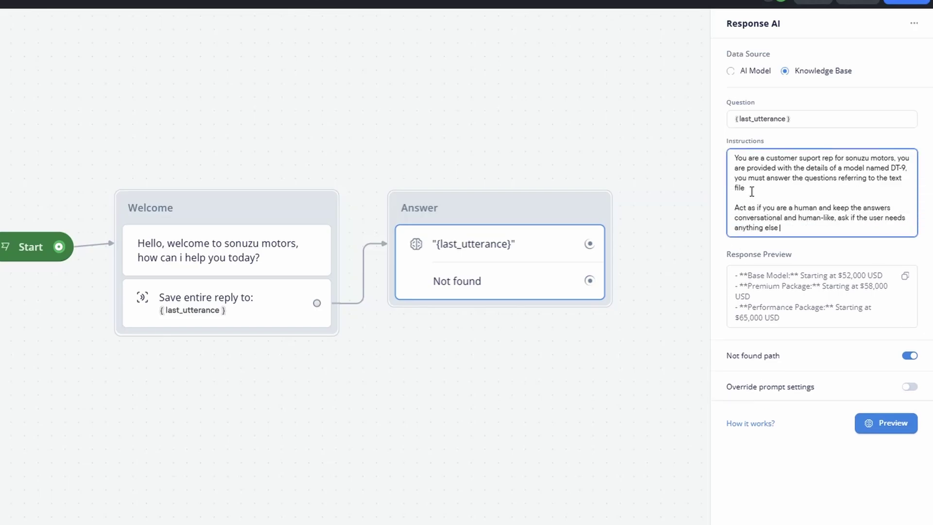
text(at the end.)
click(869, 424)
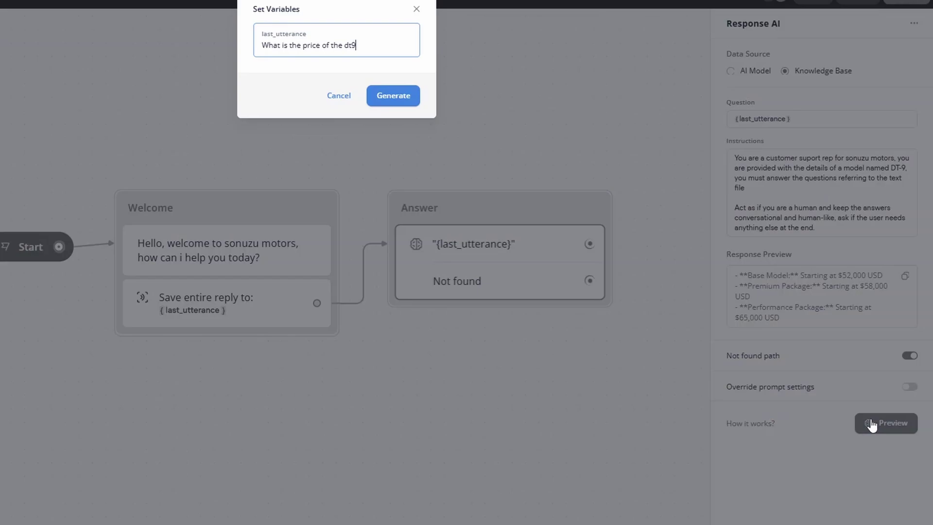
click(391, 95)
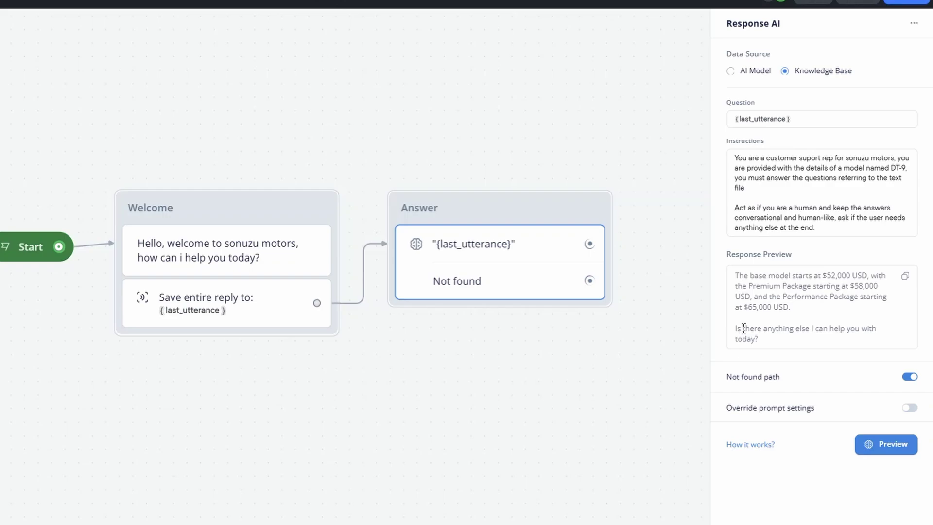
click(525, 427)
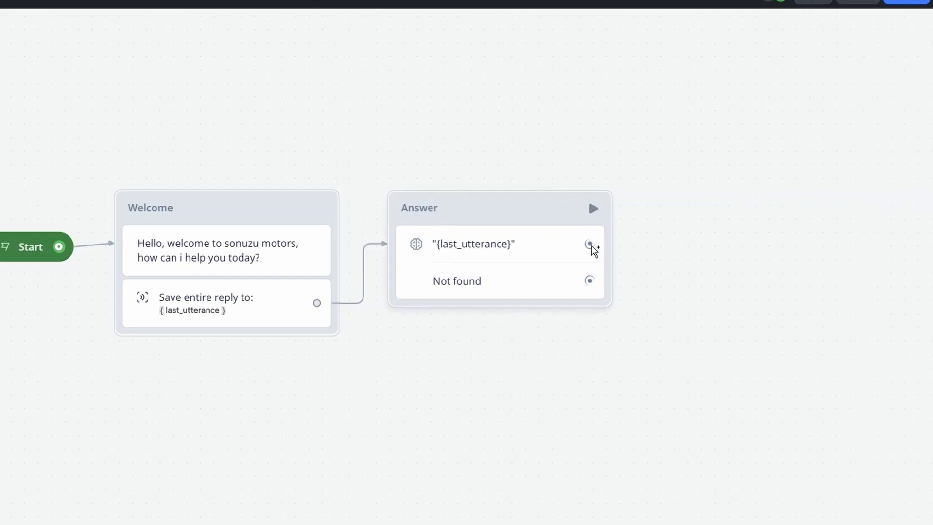
Step: Loop Answer back to Welcome and branch Not found to a message asking the user to be more specific
mouse_move(592, 250)
mouse_down()
mouse_move(334, 285)
mouse_move(313, 303)
mouse_up()
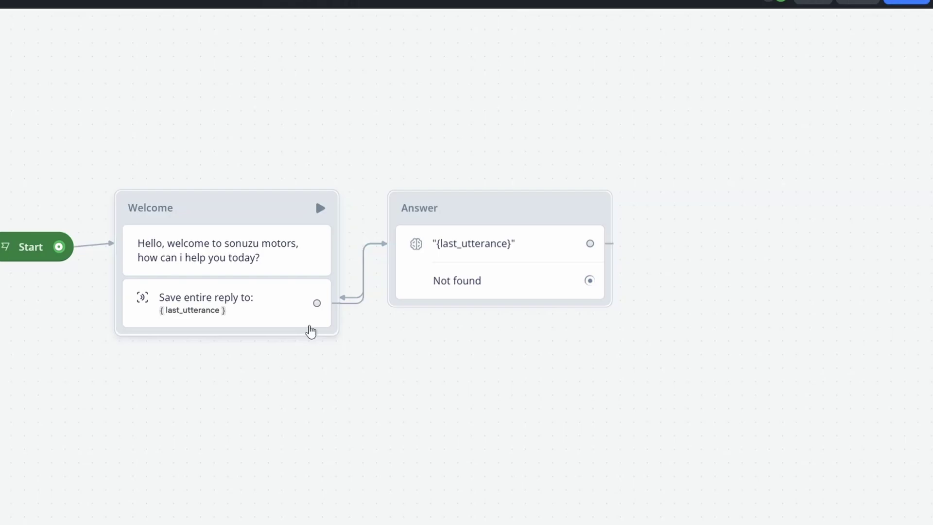
mouse_move(500, 248)
drag(590, 282, 690, 343)
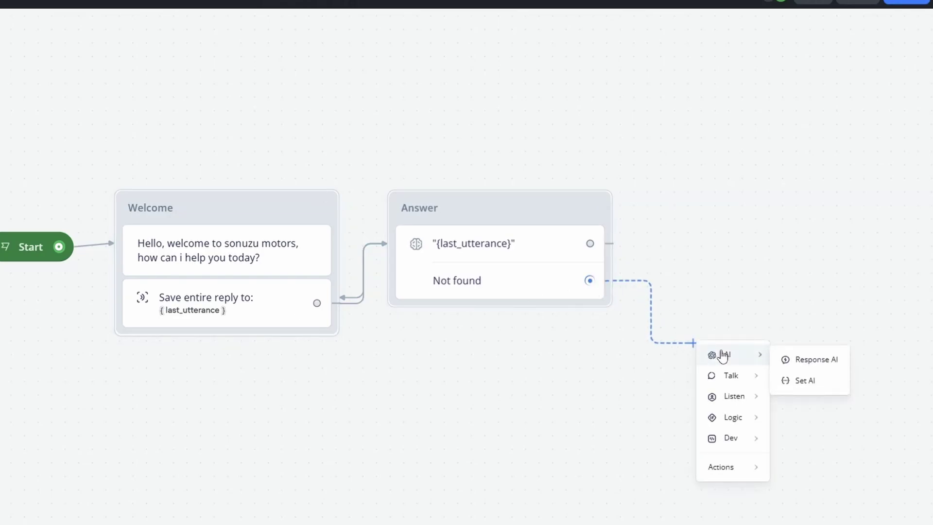
mouse_move(731, 376)
click(805, 378)
text(g)
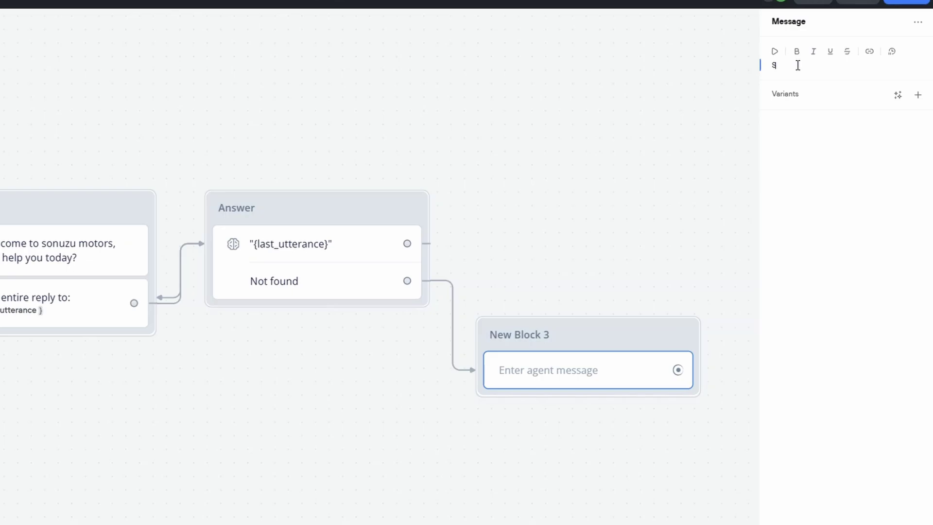
text(Sorry I could not understan)
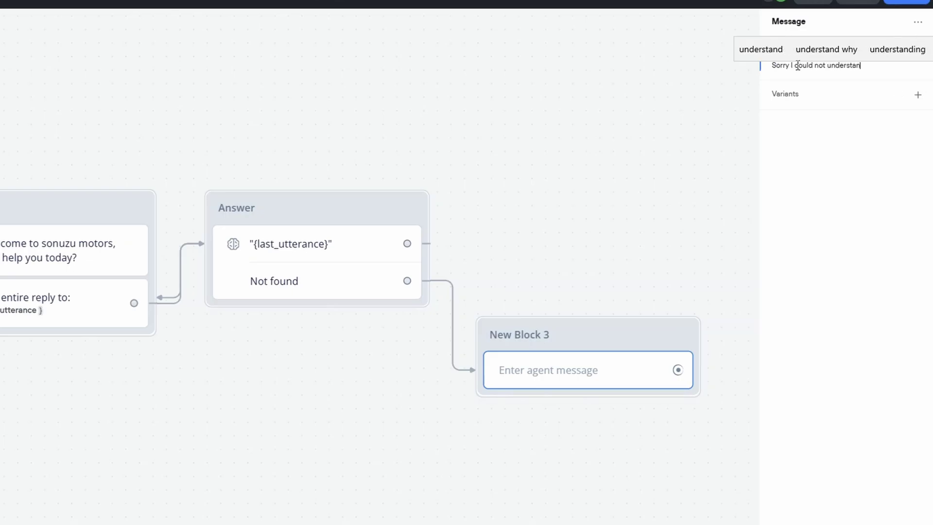
text(d, could you try to be m)
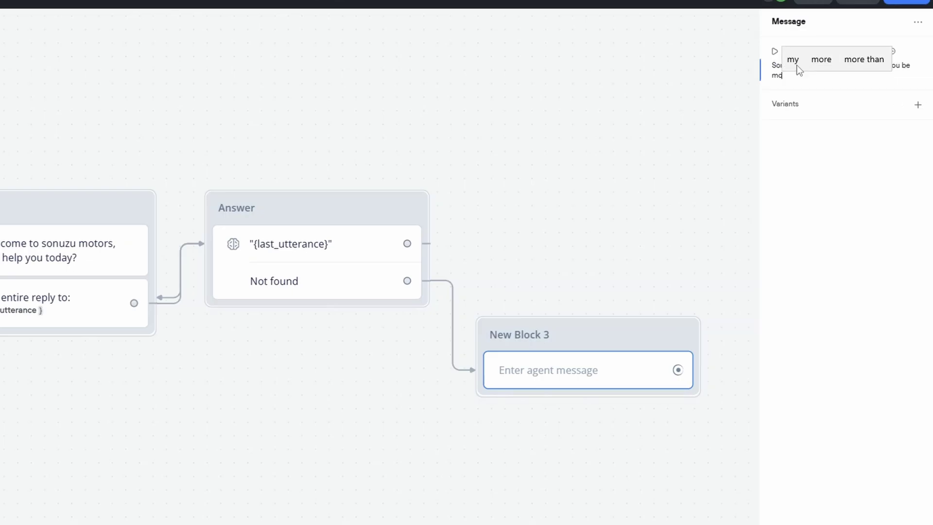
text(ore specific?)
click(747, 222)
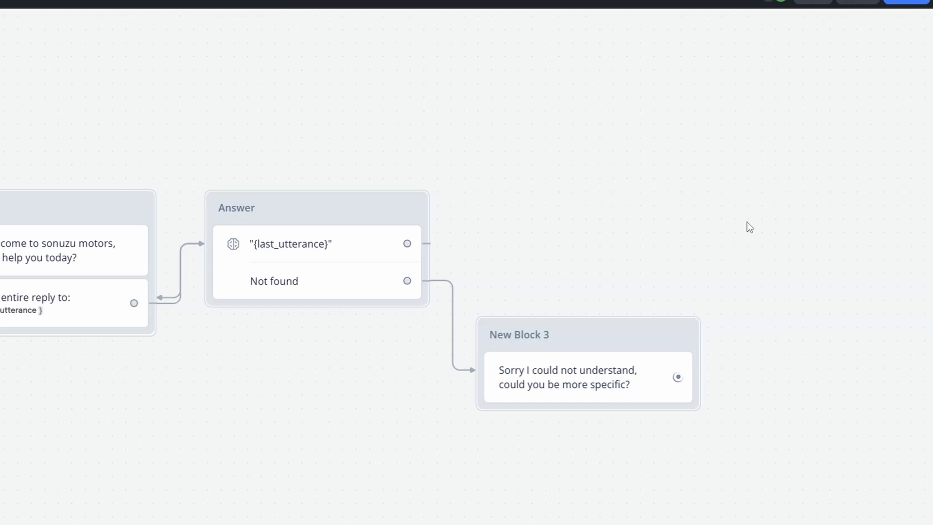
Step: Connect the fallback message back to Welcome and rename the block 'No answer'
drag(678, 377, 143, 310)
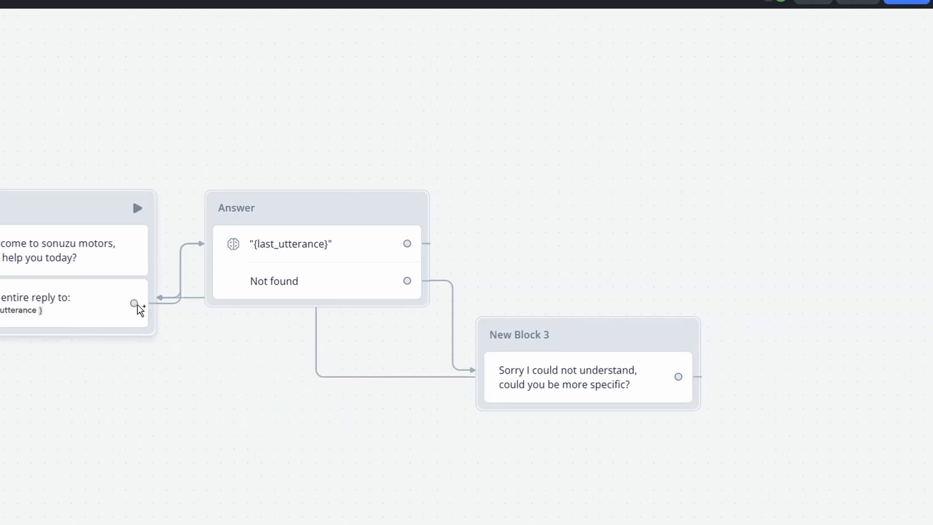
drag(605, 329, 609, 213)
double_click(539, 217)
text(No answer)
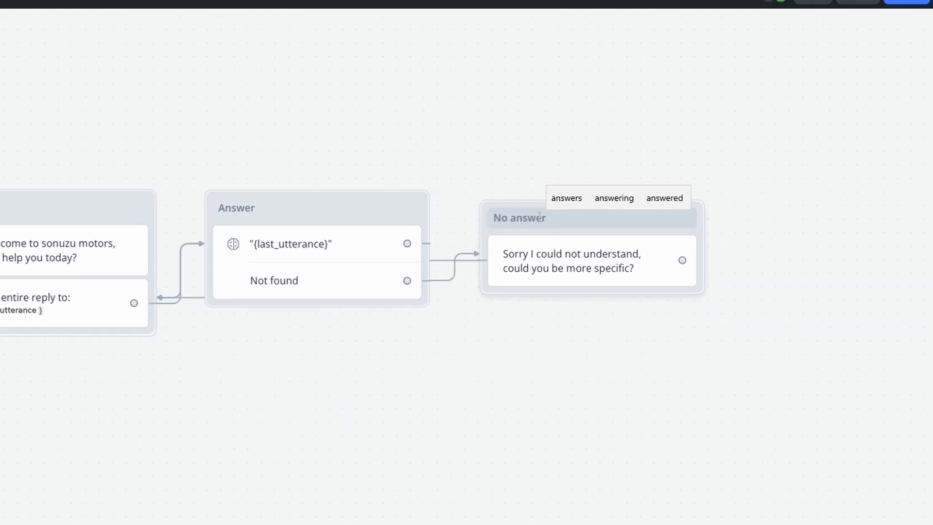
click(530, 316)
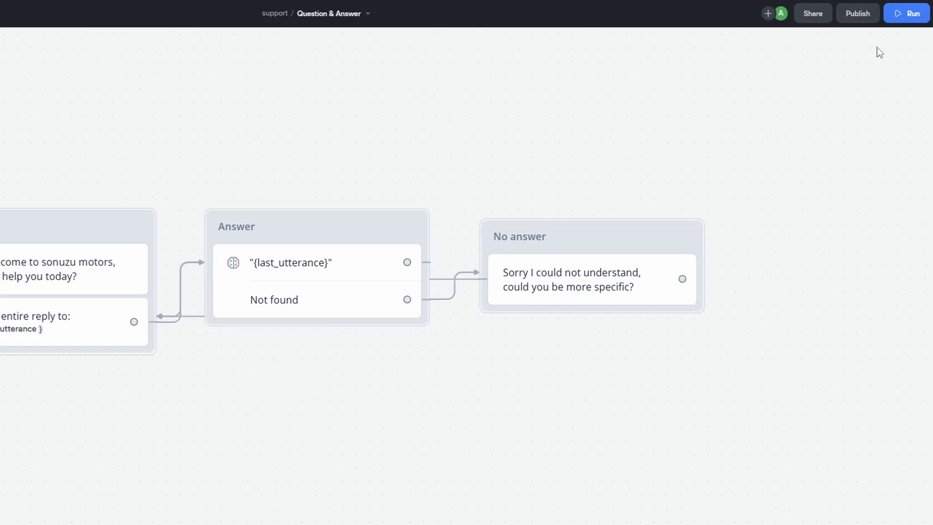
Step: Run a test asking 'What is the safety rating' and check the 5-star NHTSA answer against the specs file
click(903, 21)
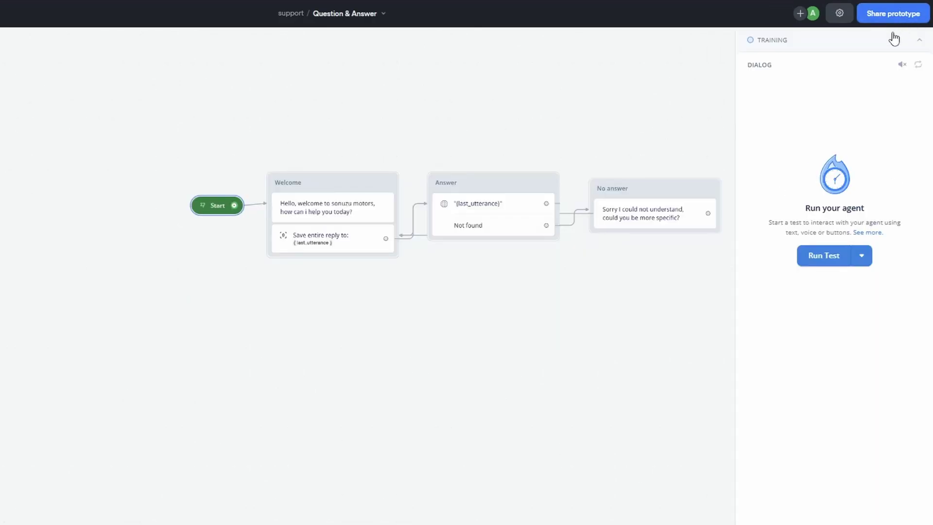
click(824, 257)
click(755, 515)
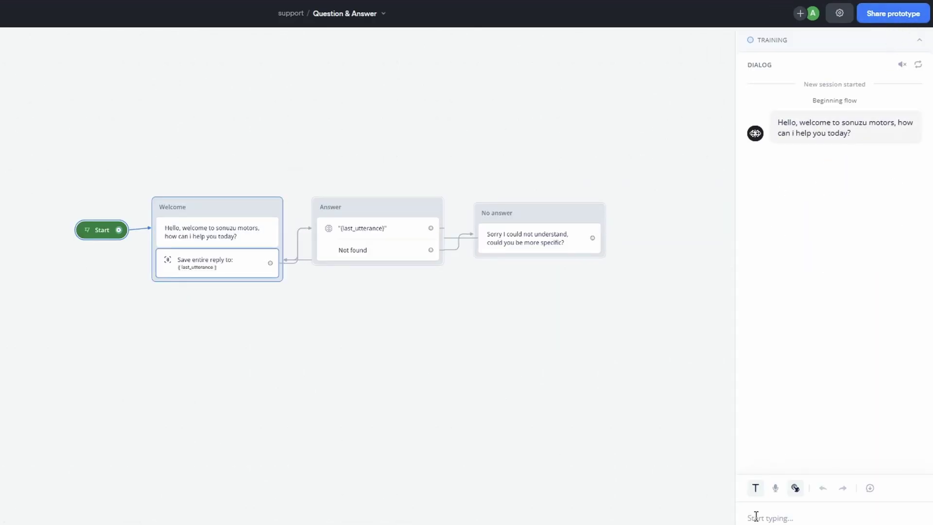
text(What is the safety rating)
key(Return)
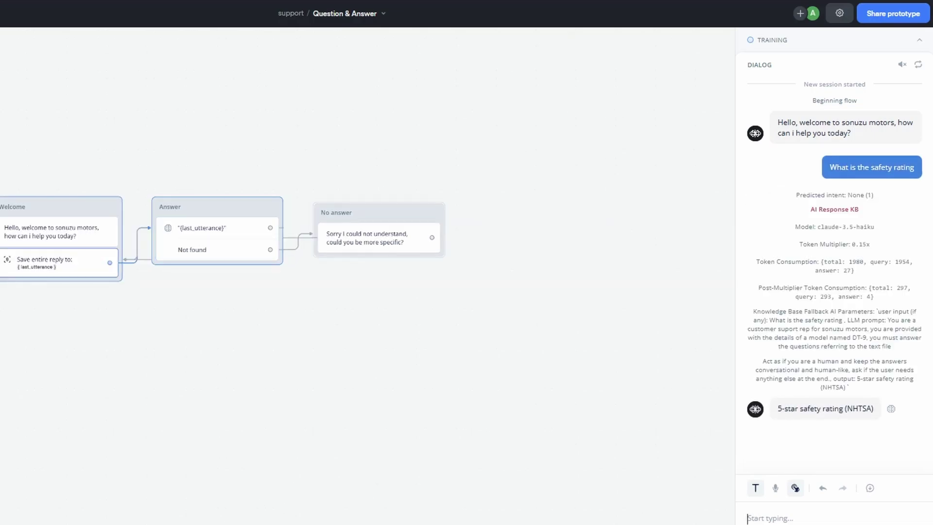
key(alt+Tab)
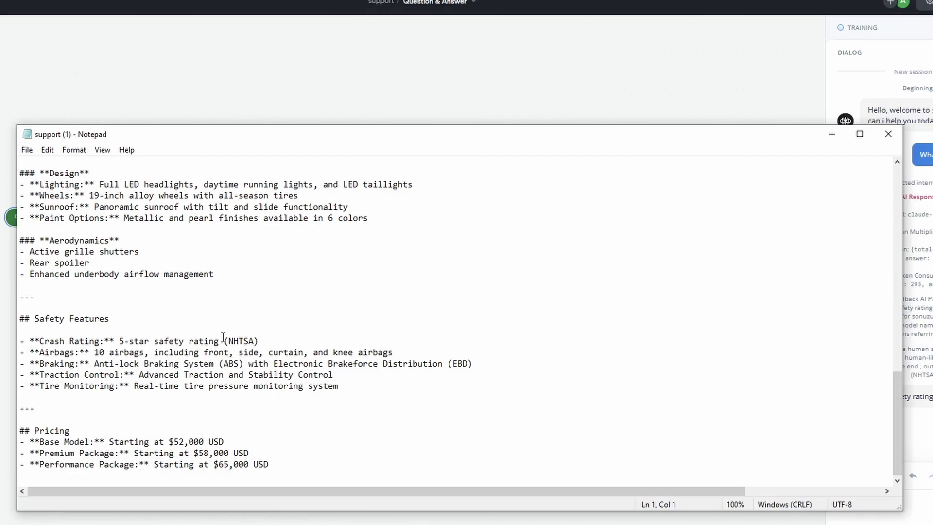
key(alt+Tab)
Step: Open the knowledge base settings, review the AI model list and save with Claude 3.5 - Haiku
click(16, 39)
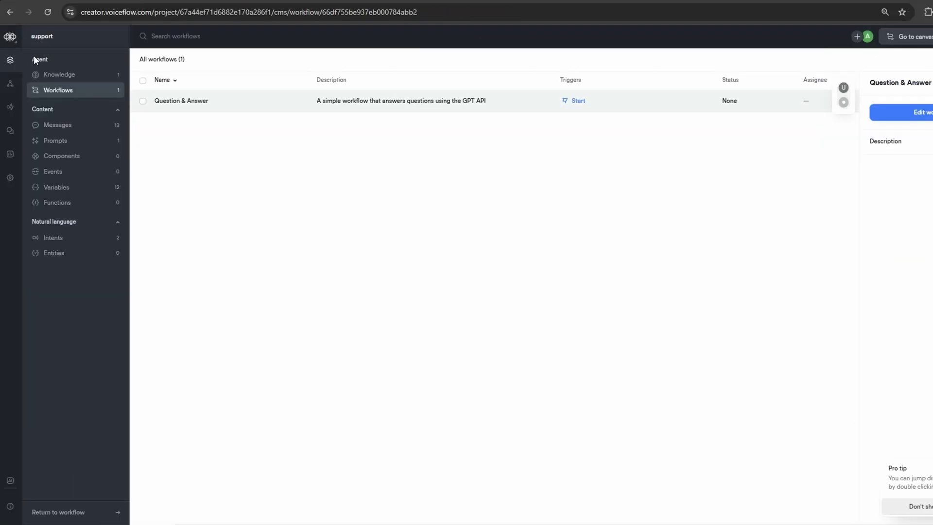
click(52, 76)
click(871, 36)
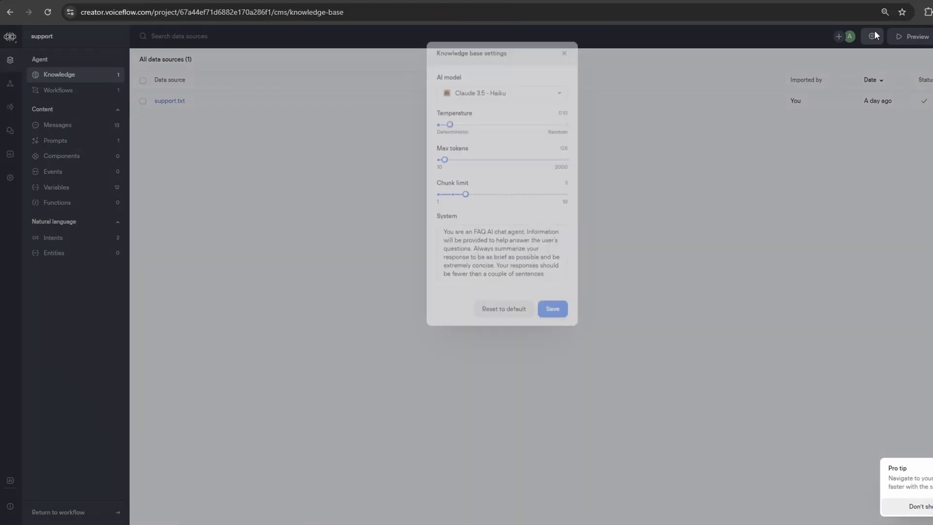
click(541, 90)
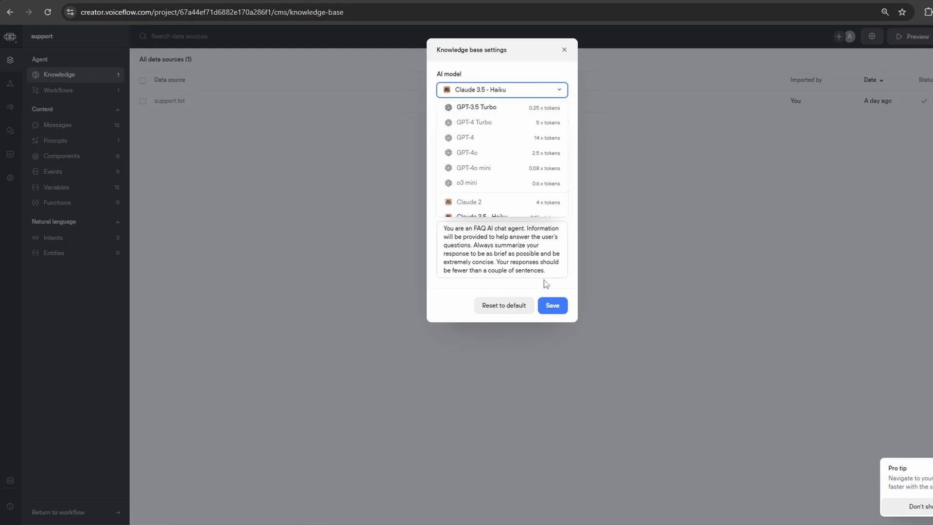
click(554, 307)
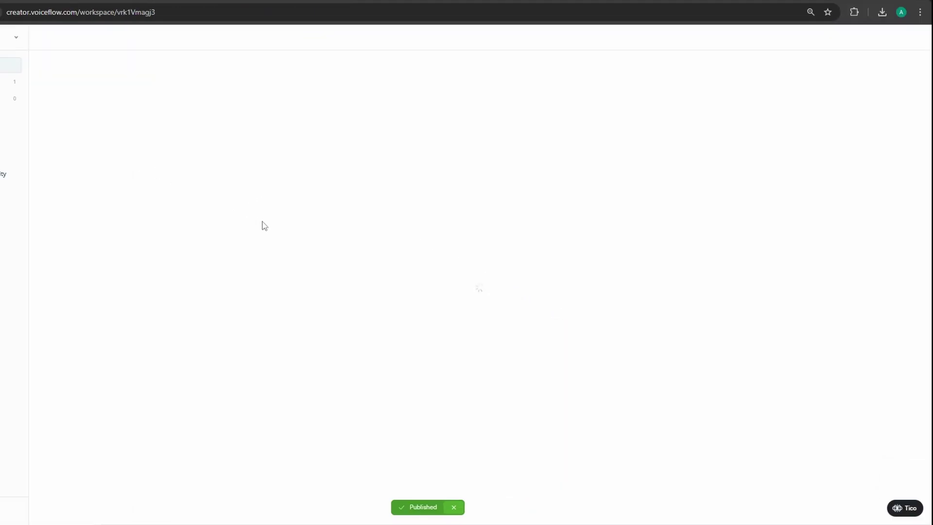